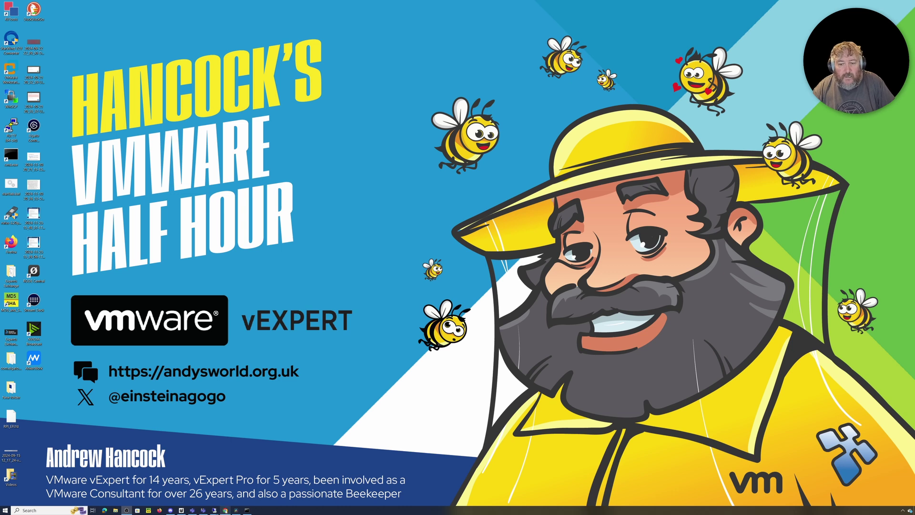
# - Restore the Chrome window showing the YouTube Studio channel content list
pyautogui.moveTo(225, 509)
pyautogui.click(225, 483)
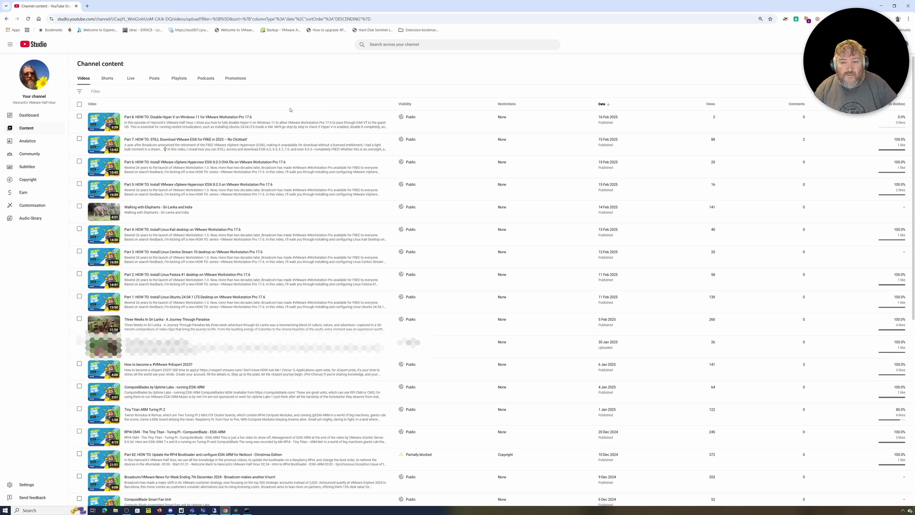
# - Add a fresh tab to the Chrome window
pyautogui.click(87, 6)
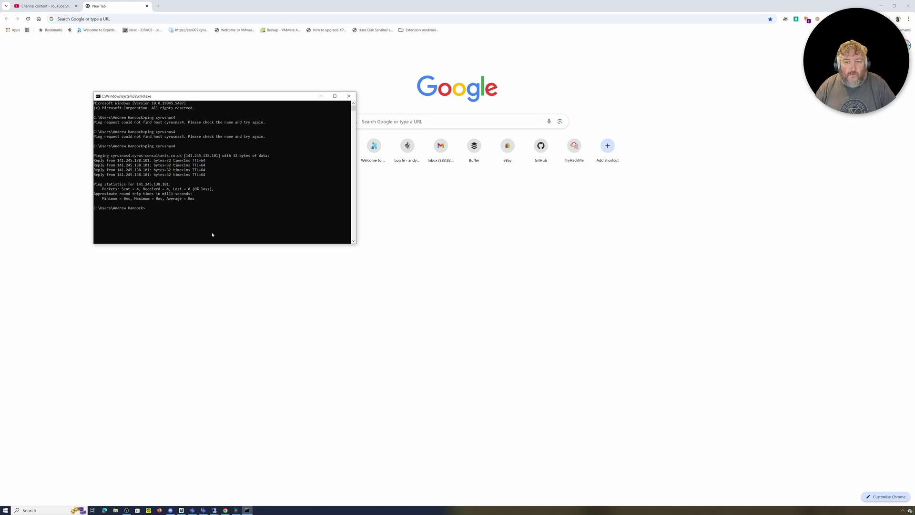
# - Rerun 'ping cyrusnas4' from Command Prompt and confirm 4 of 4 replies with 0% loss
pyautogui.press('Up')
pyautogui.press('Return')
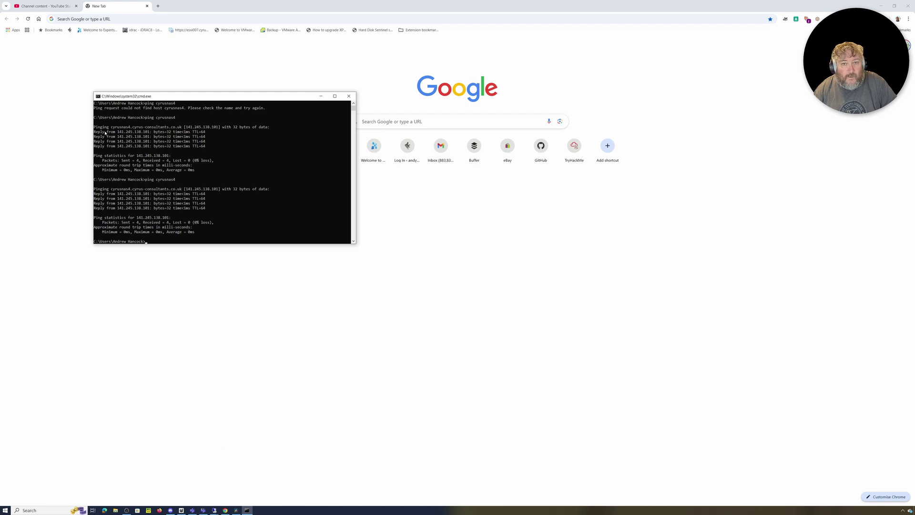
# - Go to the pasted finds.synology.com address and select the not-installed DS923+ NAS
pyautogui.click(90, 19)
pyautogui.rightClick(87, 20)
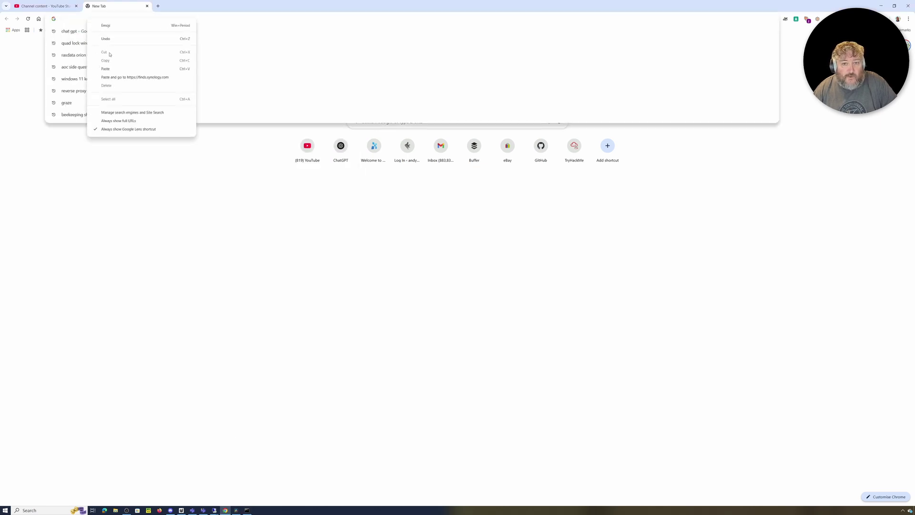
pyautogui.click(106, 69)
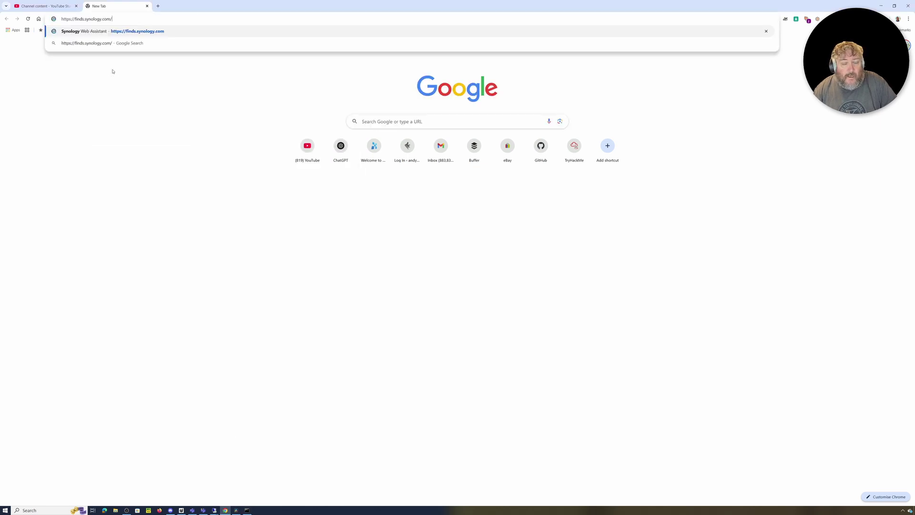
pyautogui.press('Return')
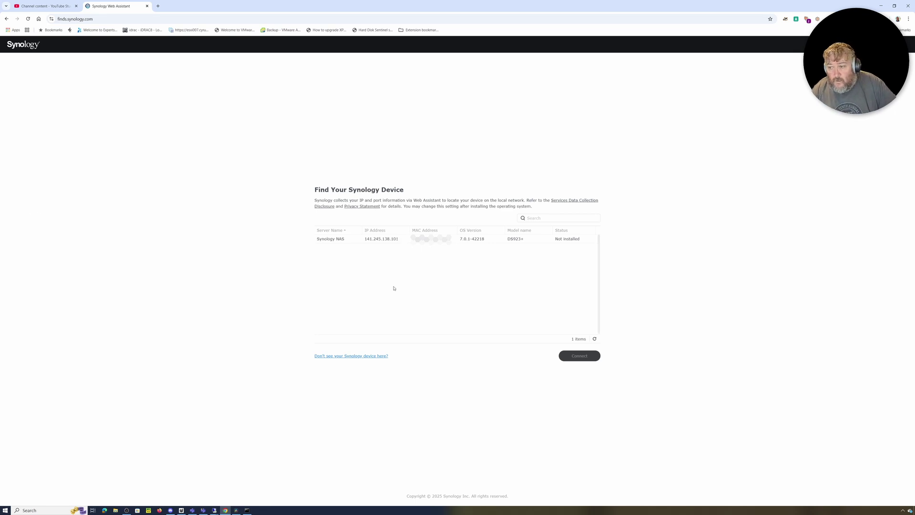
pyautogui.click(332, 240)
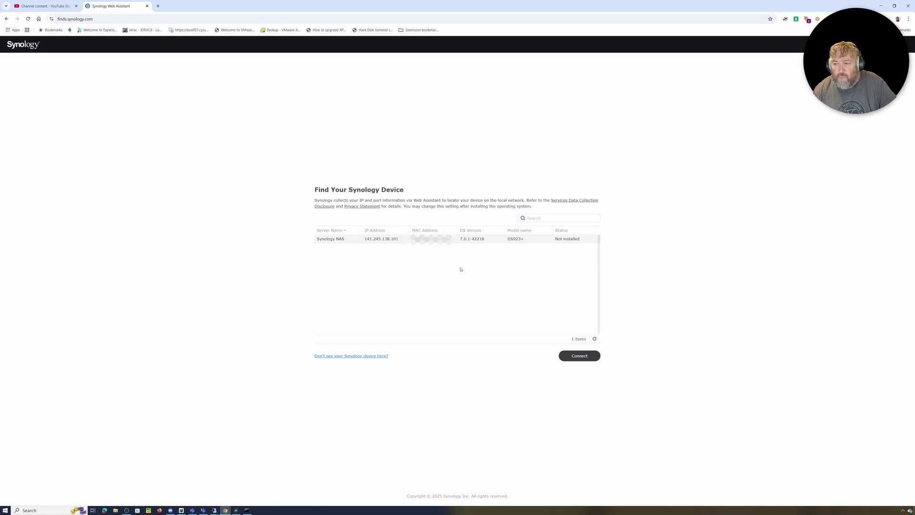
# - Connect to the DS923+, read through the EULA and accept it
pyautogui.click(578, 358)
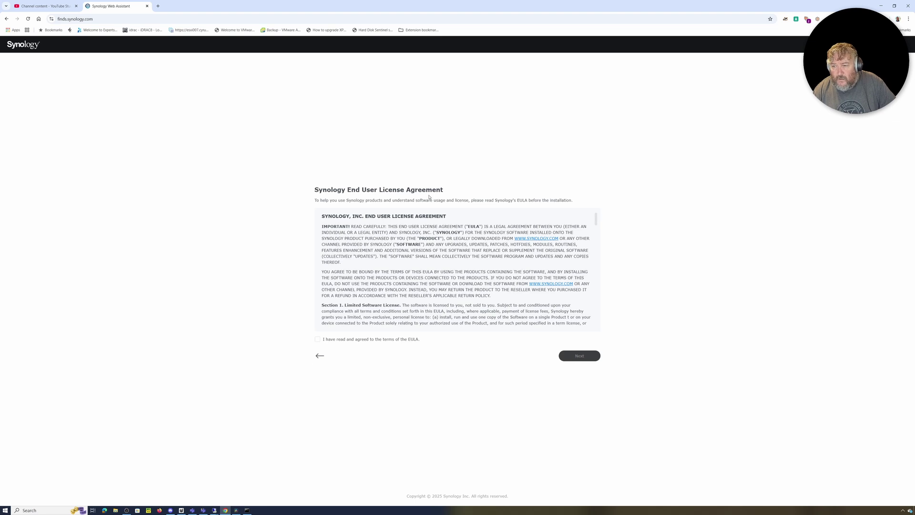
pyautogui.scroll(-20, 406, 298)
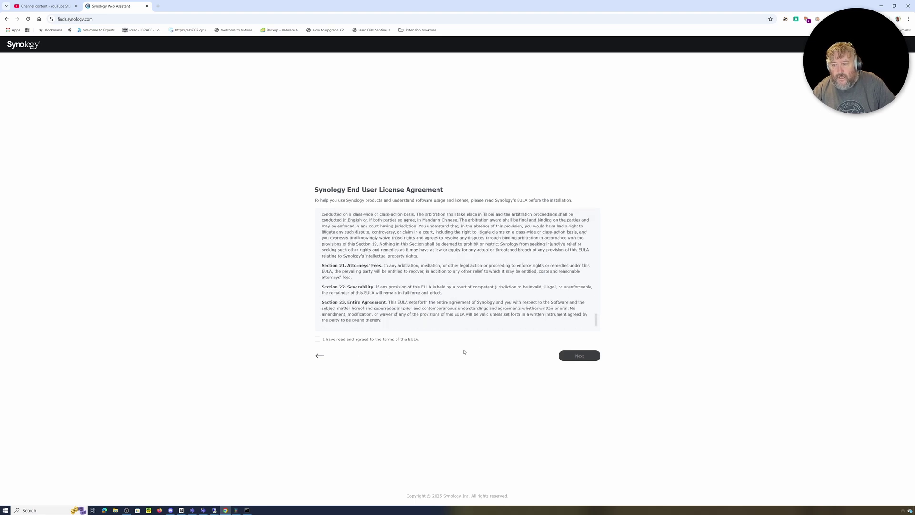
pyautogui.scroll(1, 419, 297)
pyautogui.scroll(3, 418, 297)
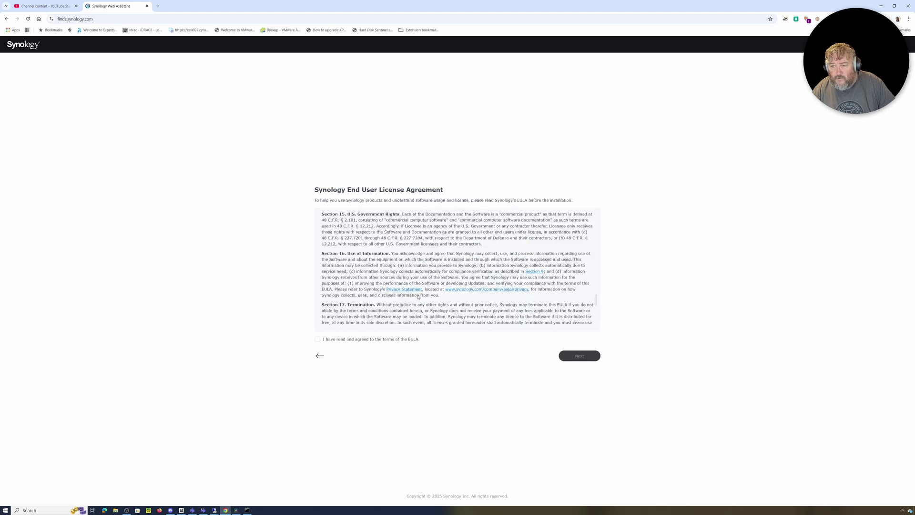
pyautogui.scroll(-5, 419, 297)
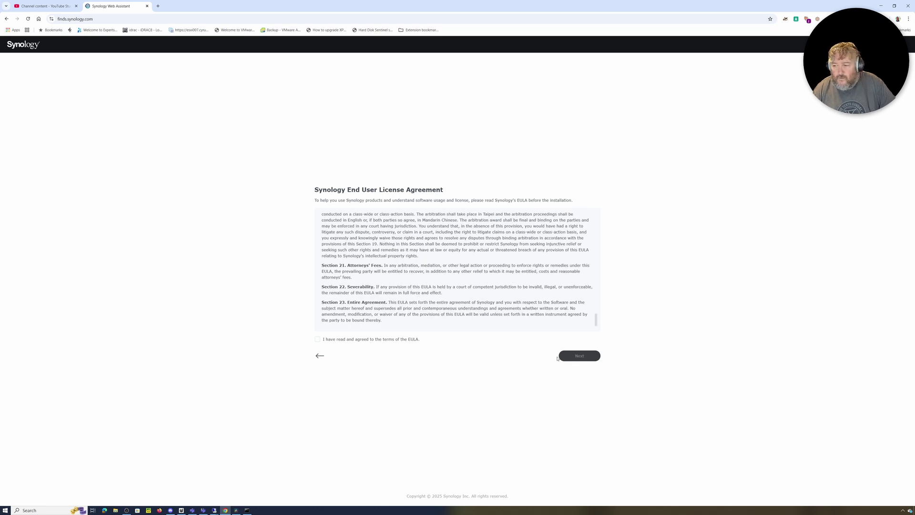
pyautogui.click(318, 340)
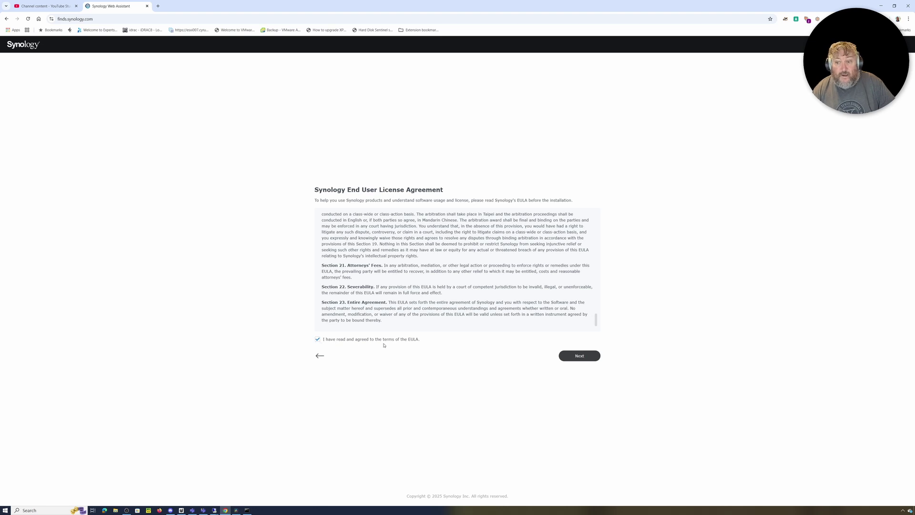
pyautogui.click(580, 356)
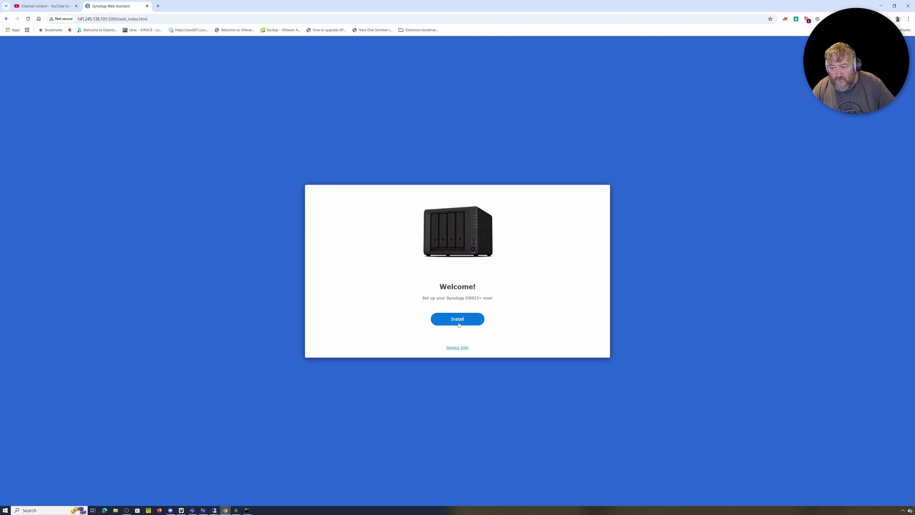
# - Review device info, then install the latest DSM automatically, confirming drives 1–4 will be erased
pyautogui.click(459, 348)
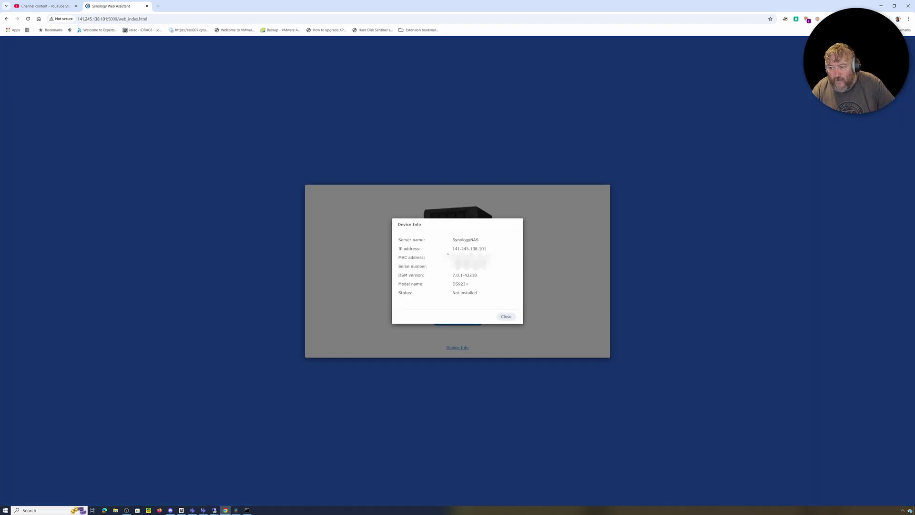
pyautogui.click(505, 317)
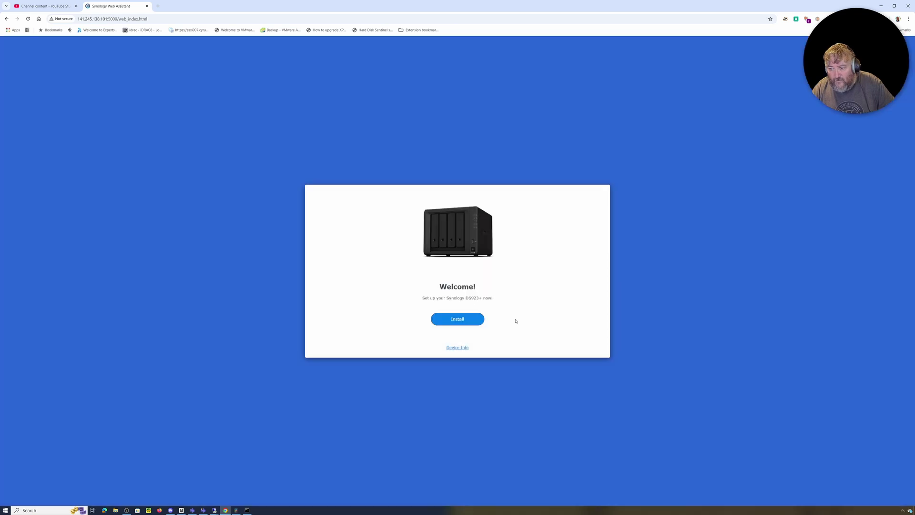
pyautogui.click(460, 322)
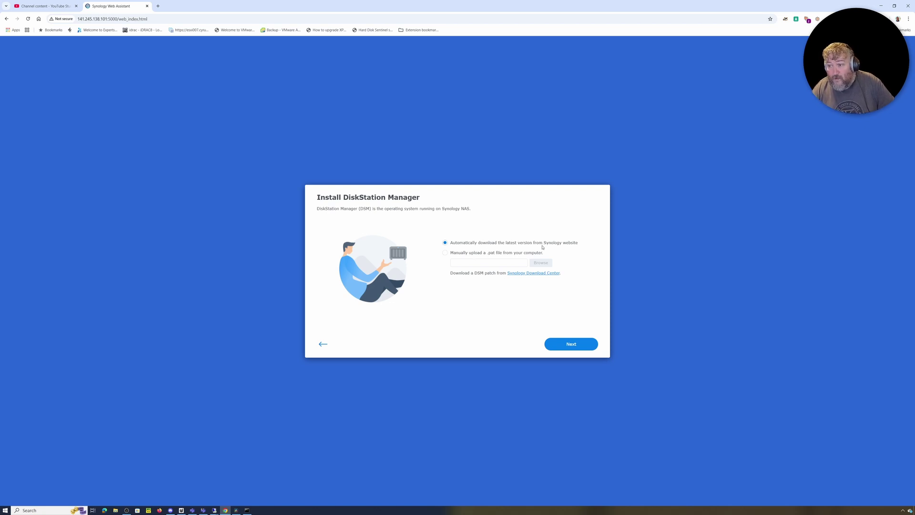
pyautogui.click(573, 346)
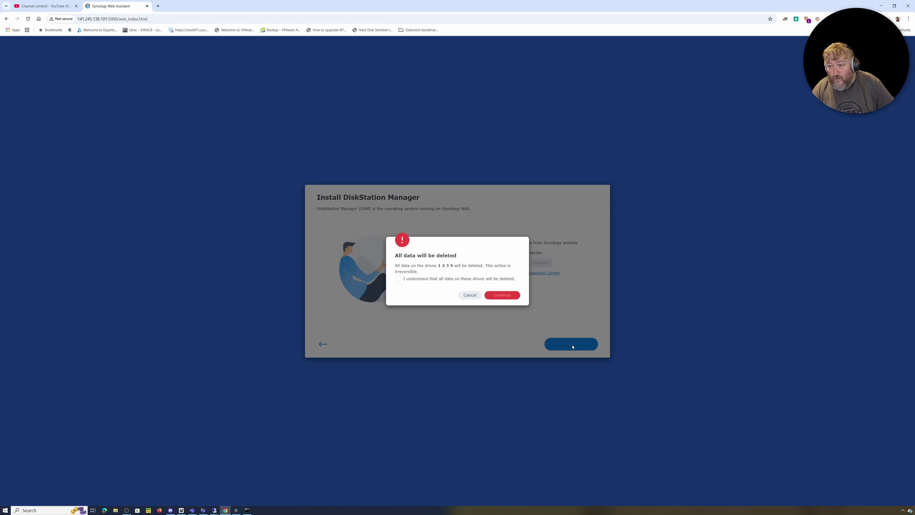
pyautogui.click(412, 281)
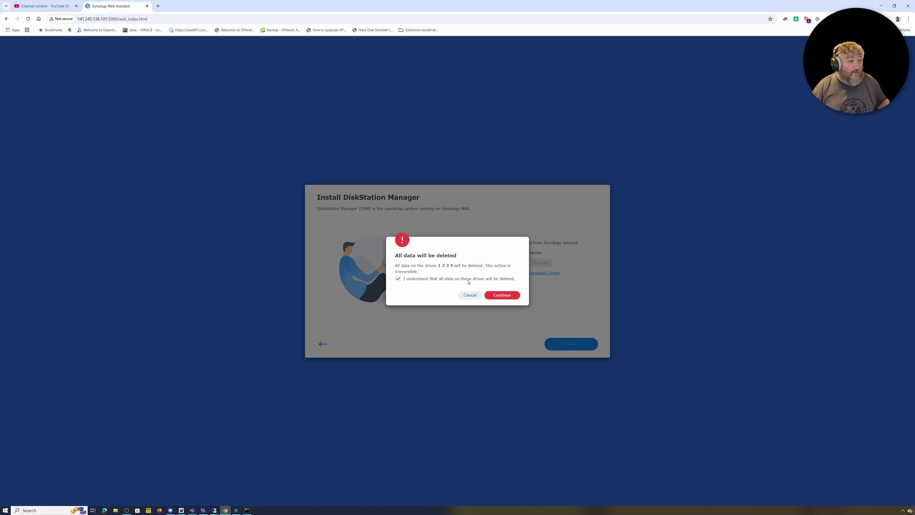
pyautogui.click(506, 296)
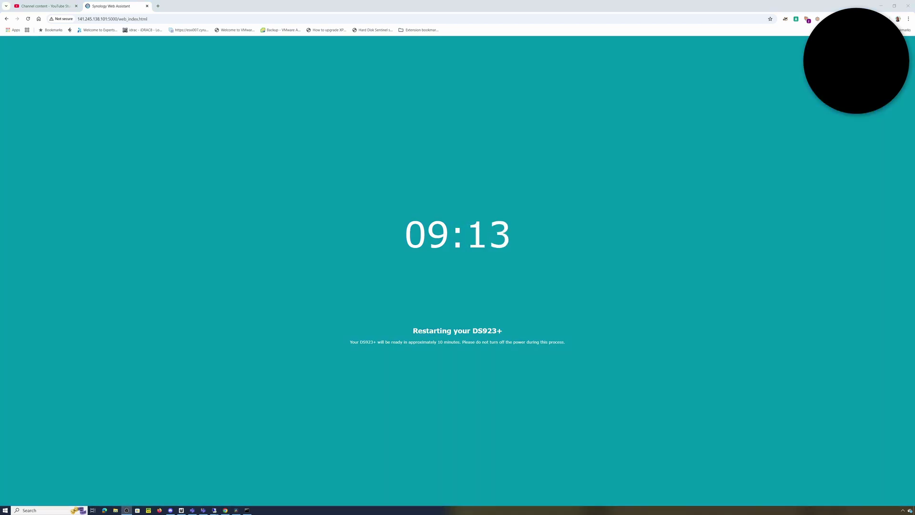
# - Wait out the DS923+ restart countdown until the Welcome to DSM 7.2 page appears
pyautogui.hotkey('ctrl', 't')
pyautogui.click(135, 8)
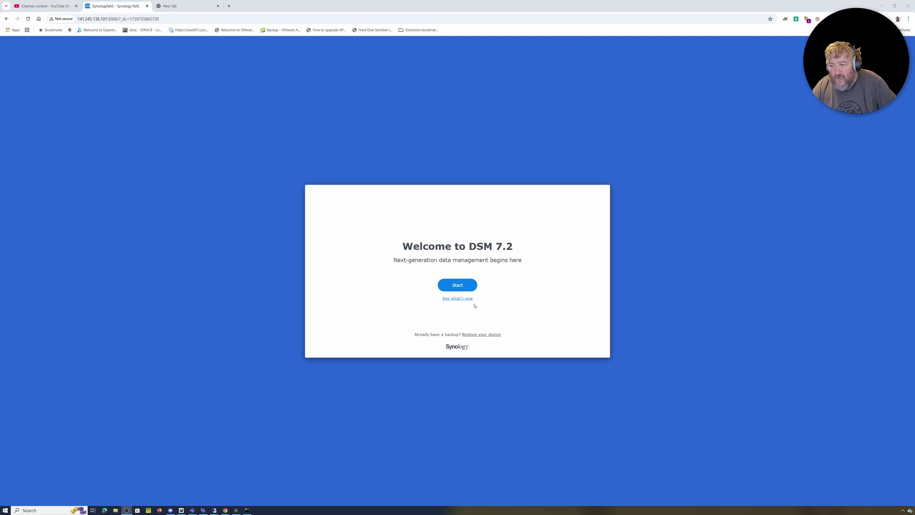
# - Start the DSM initial setup and enter device name cyrusnas4
pyautogui.click(458, 285)
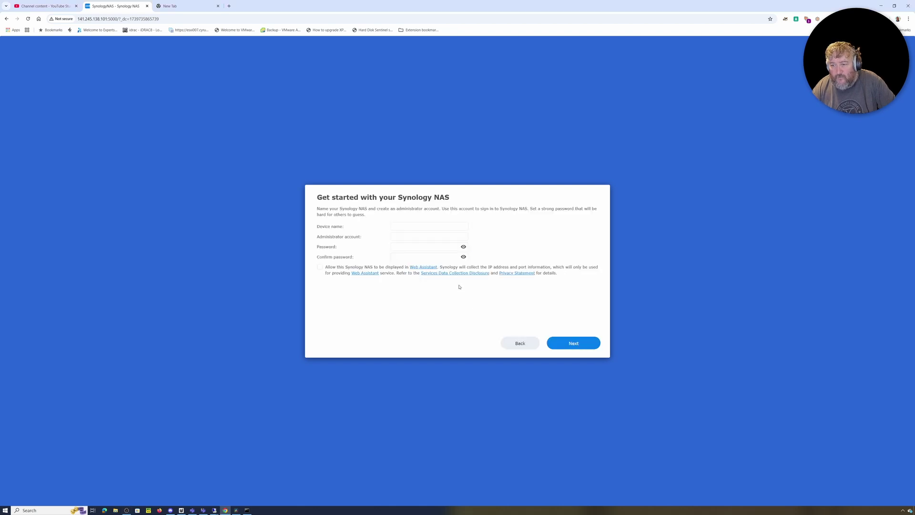
pyautogui.click(405, 228)
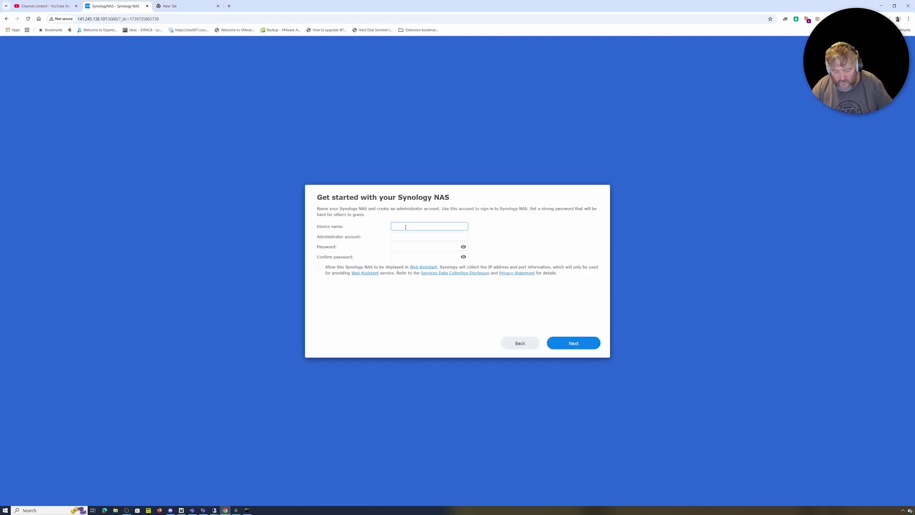
pyautogui.write('cyrusnas4')
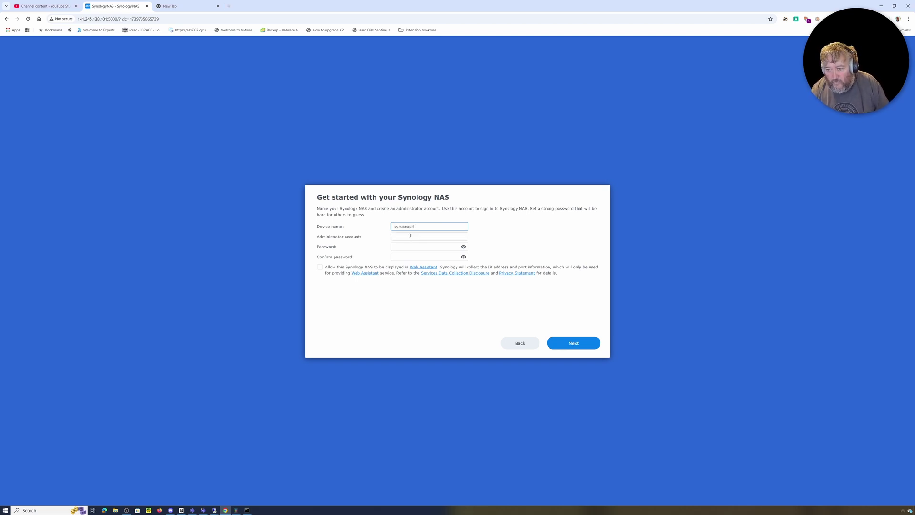
# - Enter nas-admin as the administrator account name, ignoring saved-username suggestions
pyautogui.click(410, 236)
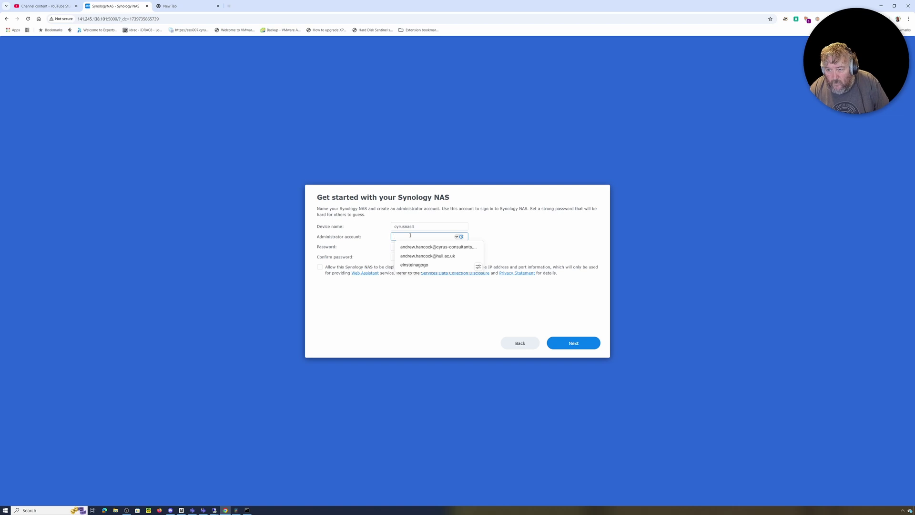
pyautogui.click(488, 226)
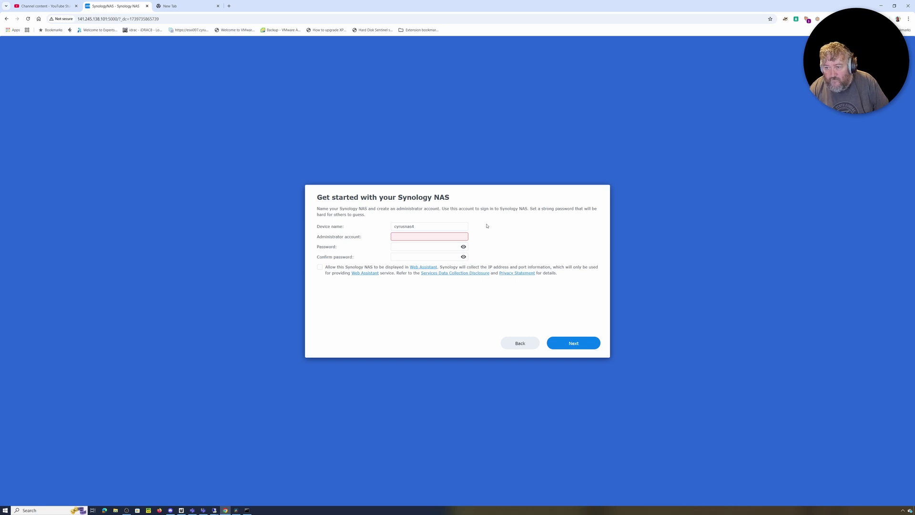
pyautogui.click(422, 236)
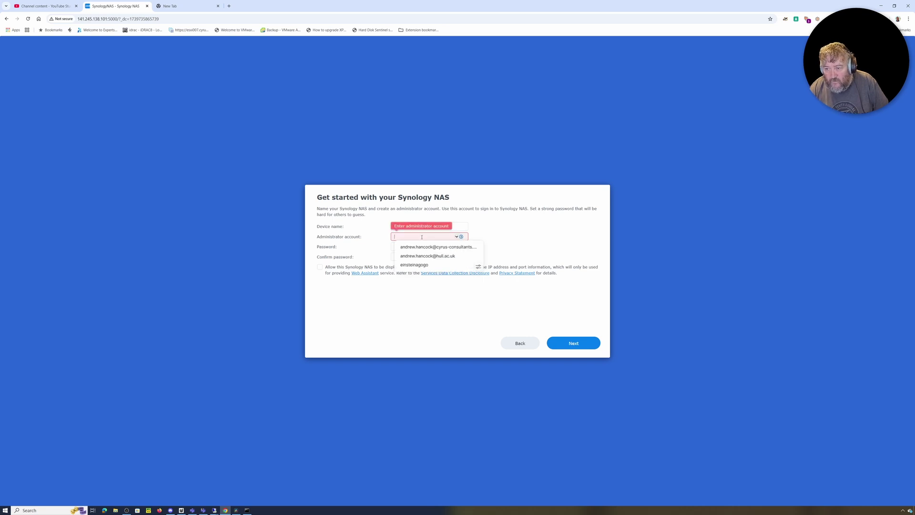
pyautogui.click(479, 228)
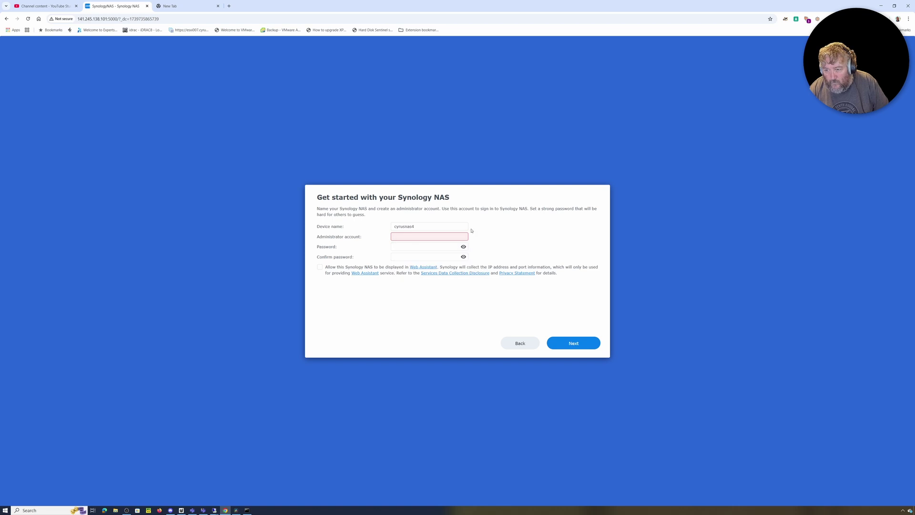
pyautogui.click(412, 236)
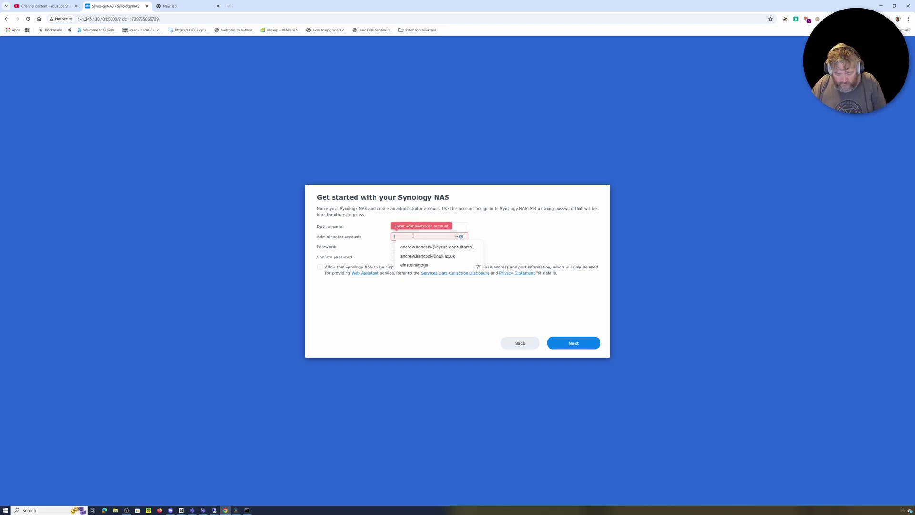
pyautogui.write('nas_')
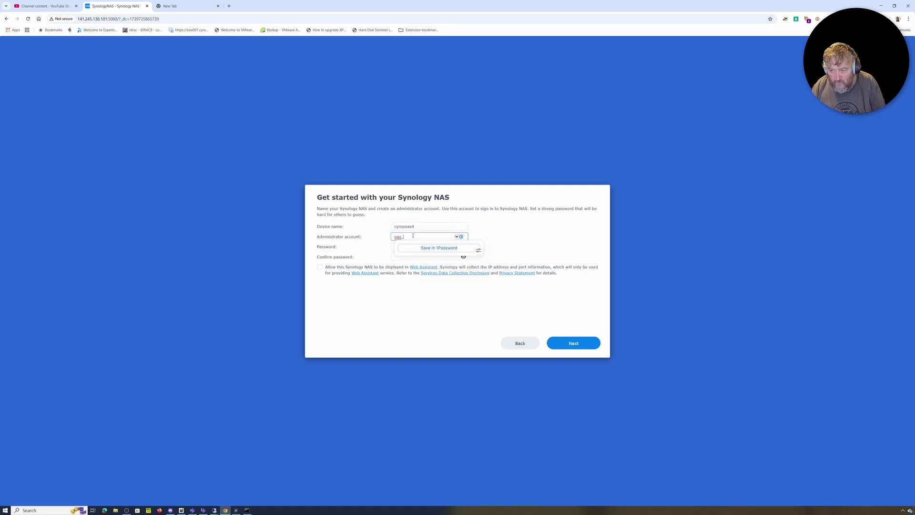
pyautogui.press('BackSpace')
pyautogui.write('-admin')
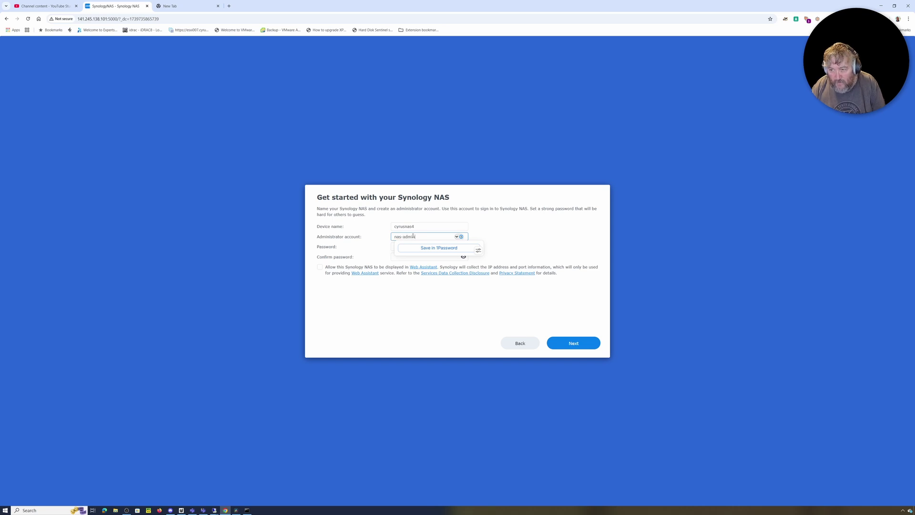
# - Fill both password fields with 1Password's strong suggested password and begin saving the login
pyautogui.click(490, 235)
pyautogui.click(409, 243)
pyautogui.click(424, 260)
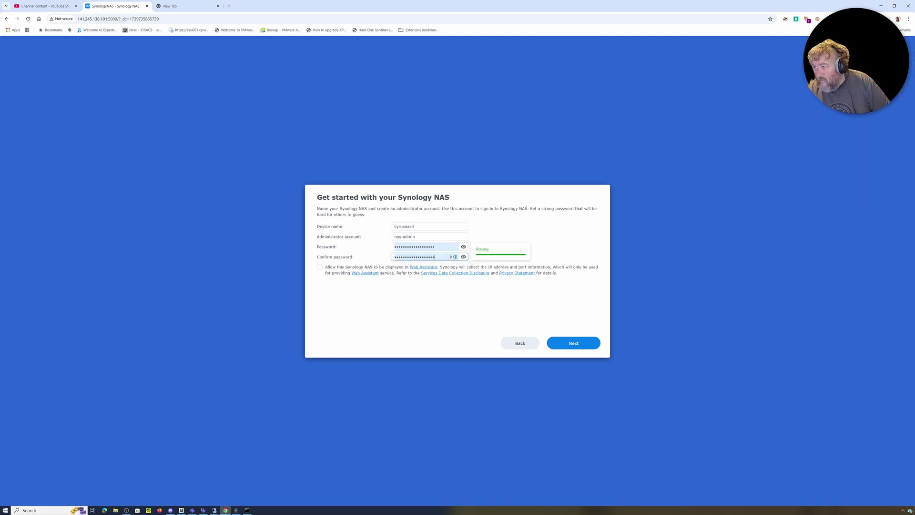
pyautogui.click(891, 89)
# - Rename the 1Password item to cyrusnas4 and save it to the Personal vault
pyautogui.doubleClick(435, 234)
pyautogui.write('cyr')
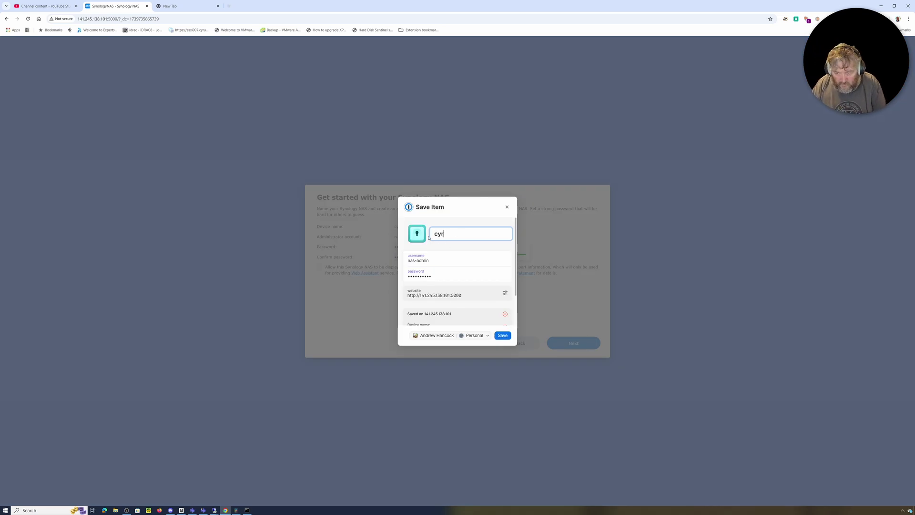
pyautogui.write('usnas4')
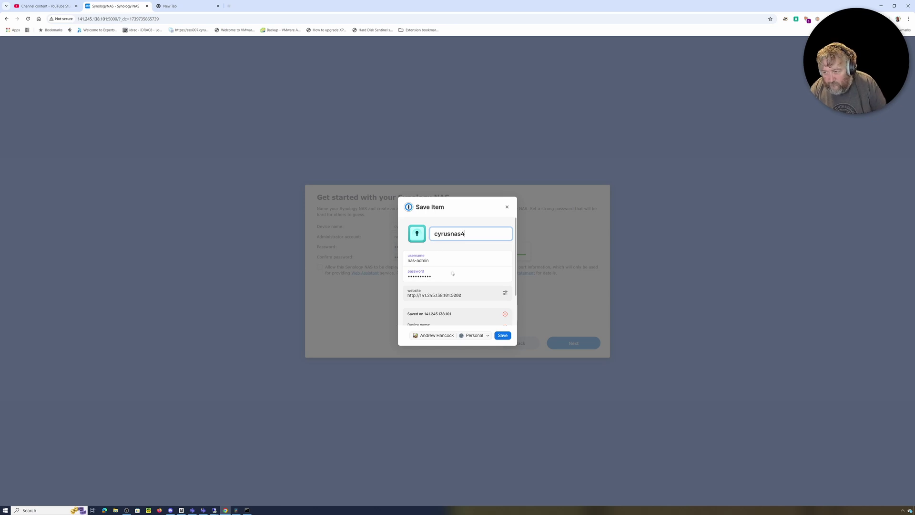
pyautogui.scroll(-2, 472, 315)
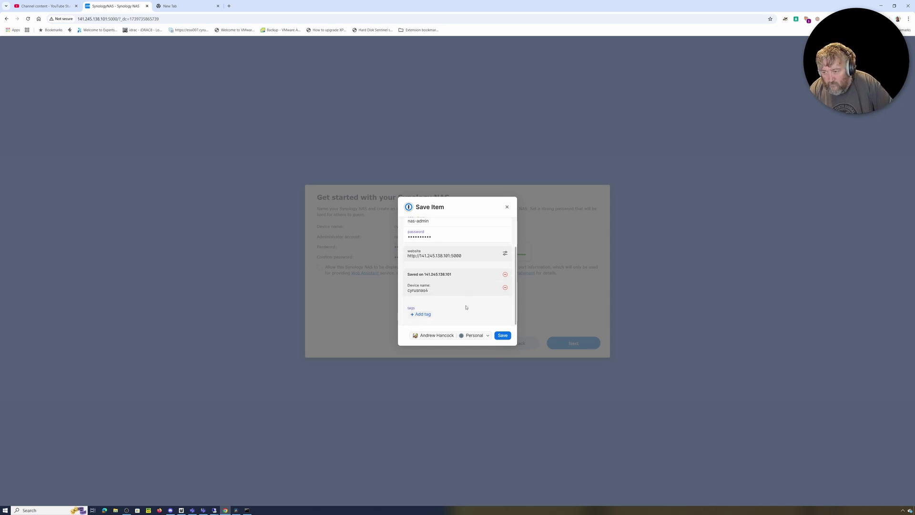
pyautogui.click(503, 335)
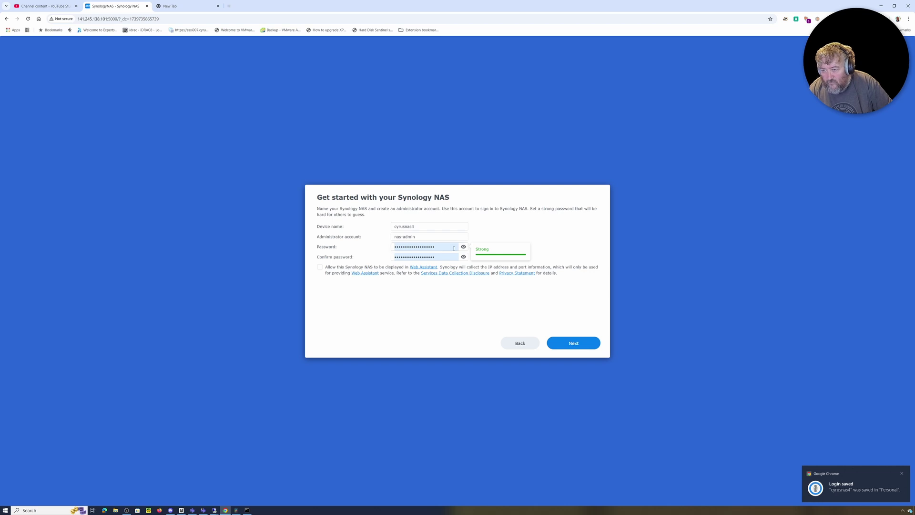
# - Allow Web Assistant listing, submit the device and admin details, and keep recommended automatic updates
pyautogui.click(324, 270)
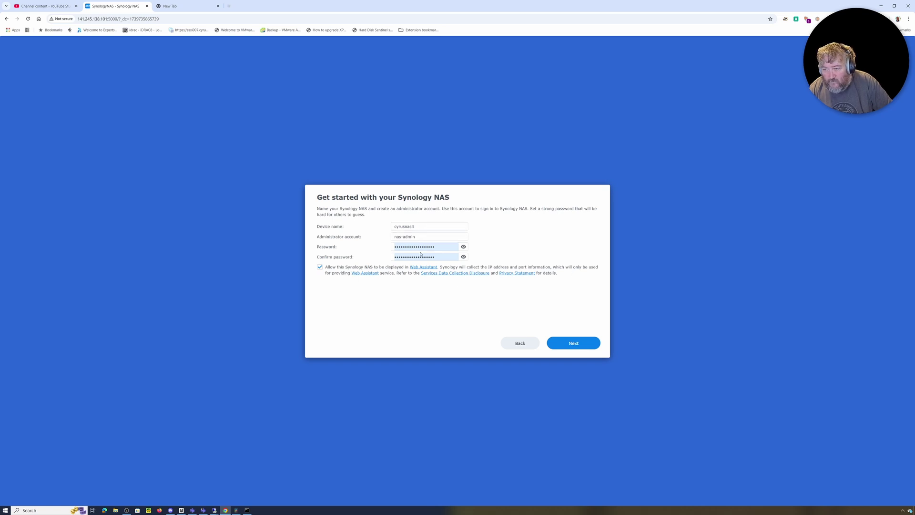
pyautogui.click(575, 344)
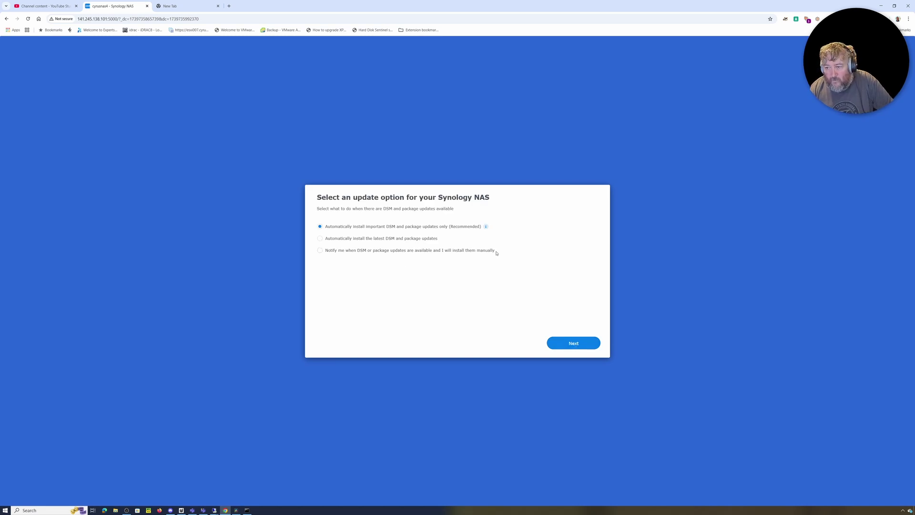
pyautogui.click(574, 343)
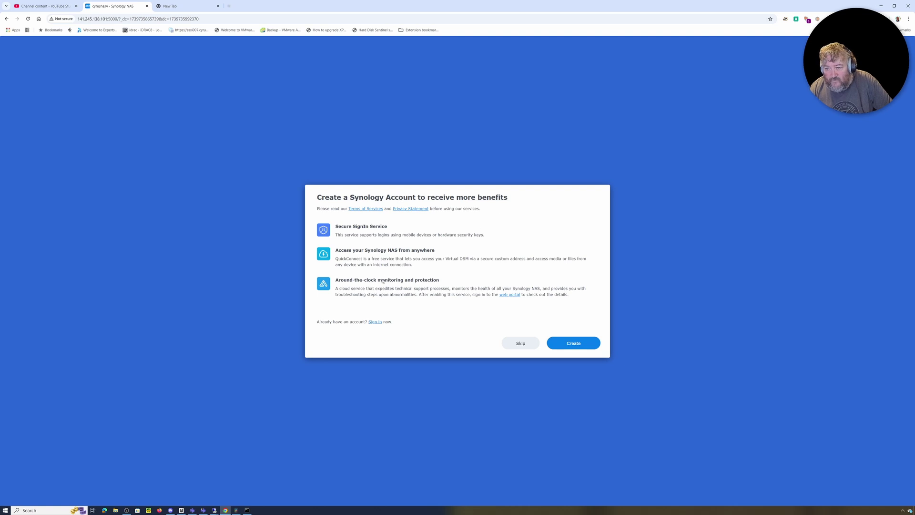
# - Sign in with the existing Synology account, continuing with the suggested account
pyautogui.click(377, 321)
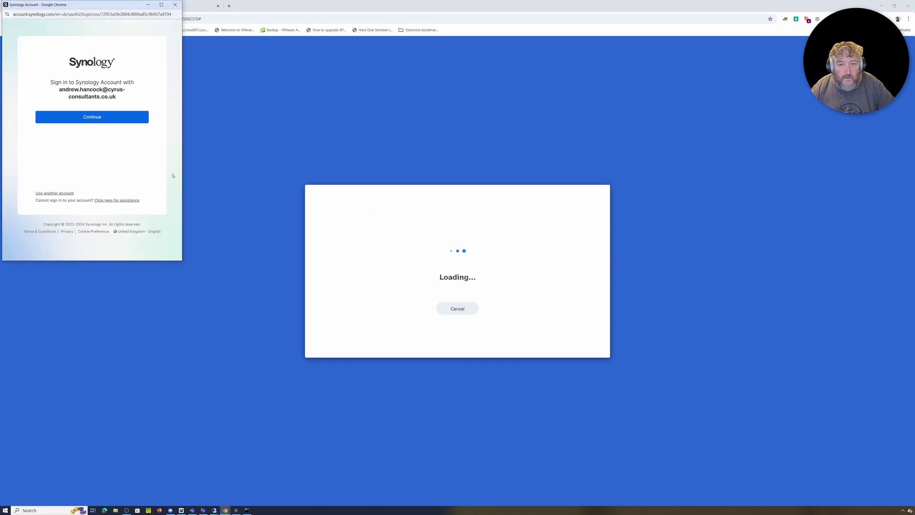
pyautogui.click(94, 120)
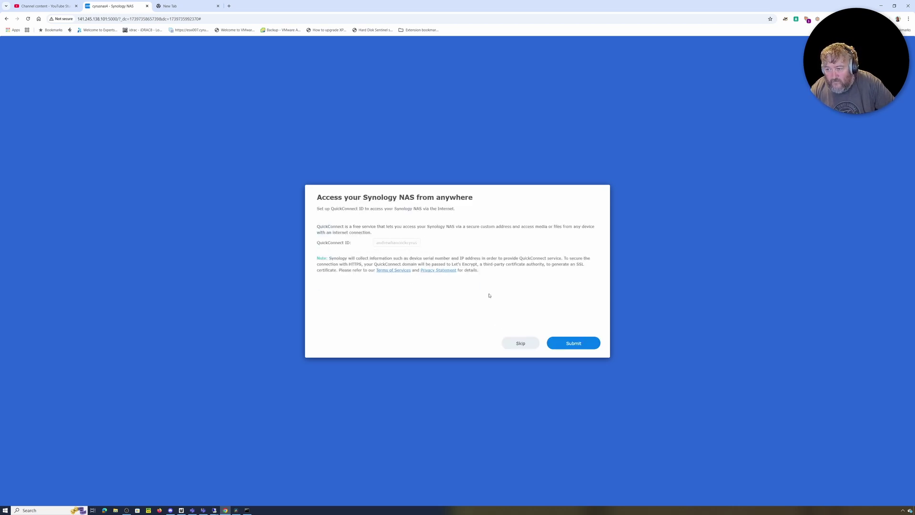
# - Submit a QuickConnect ID, resubmitting a new one after the first was rejected
pyautogui.click(575, 345)
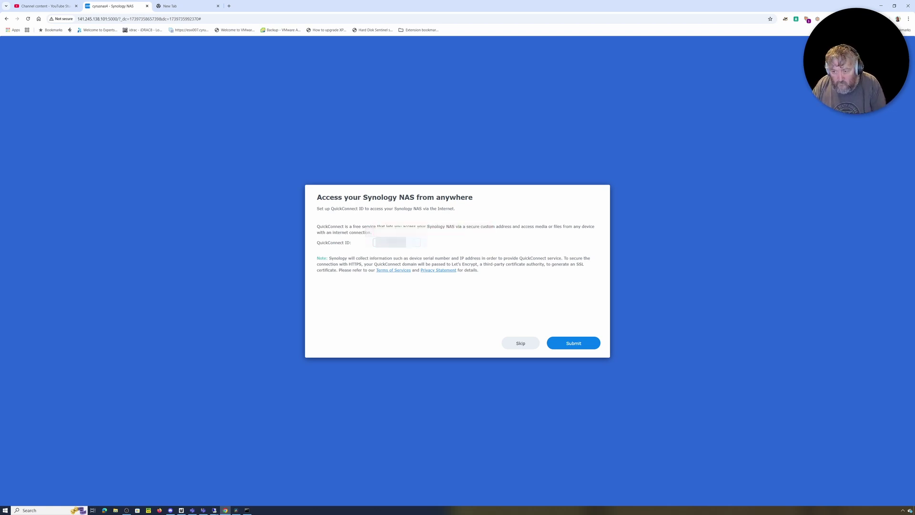
pyautogui.click(579, 345)
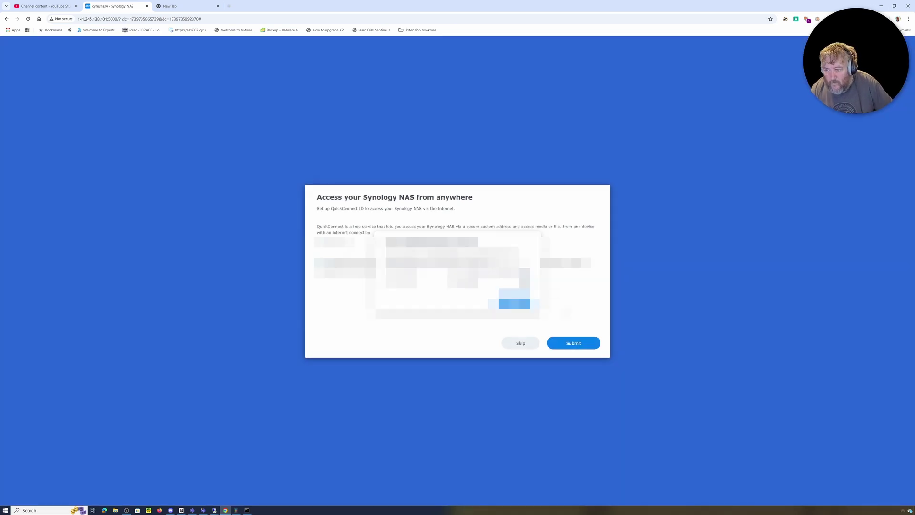
# - Confirm QuickConnect and finish setup with Active Insight, Diagnosis Service and backup left unchecked
pyautogui.click(513, 302)
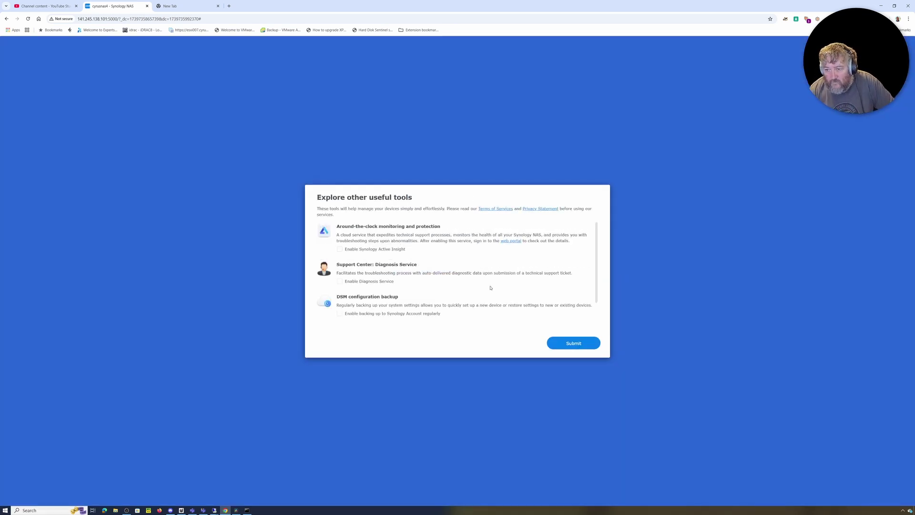
pyautogui.click(572, 348)
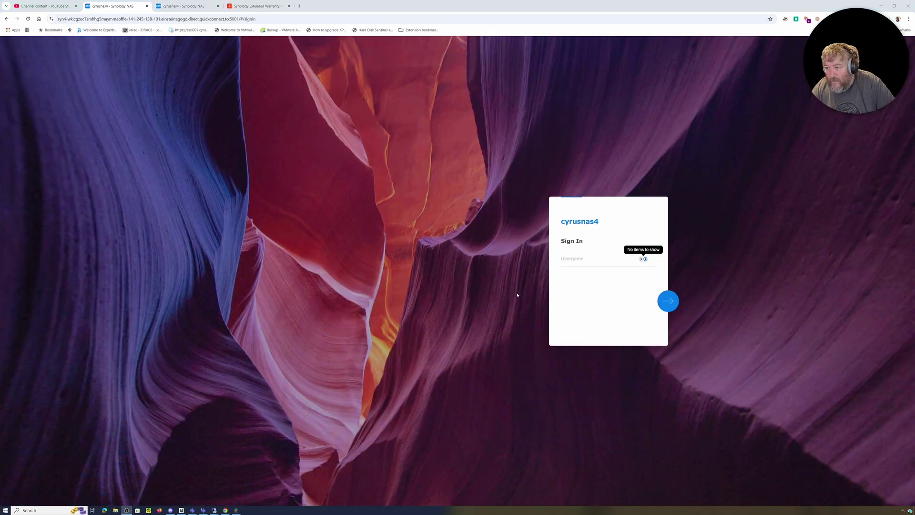
# - Paste the admin username from the cyrusnas4 entry in 1Password into the sign-in field and continue
pyautogui.click(594, 263)
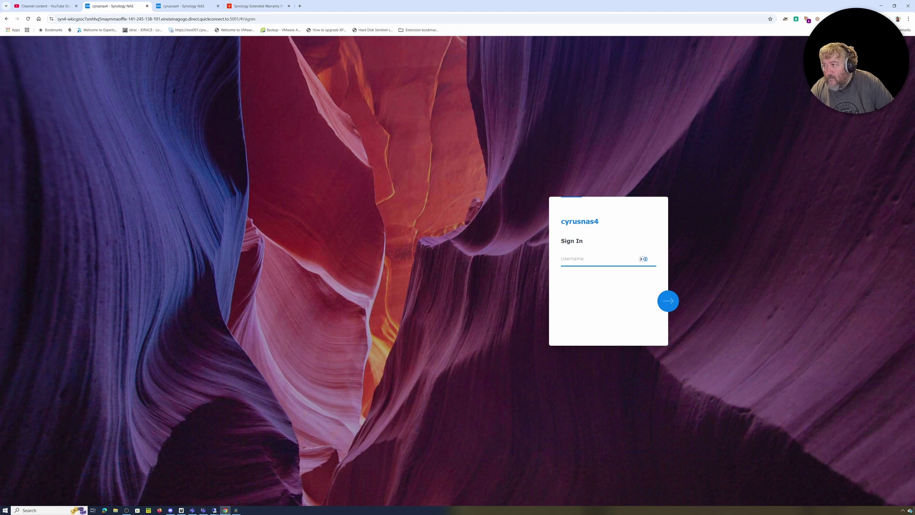
pyautogui.click(849, 19)
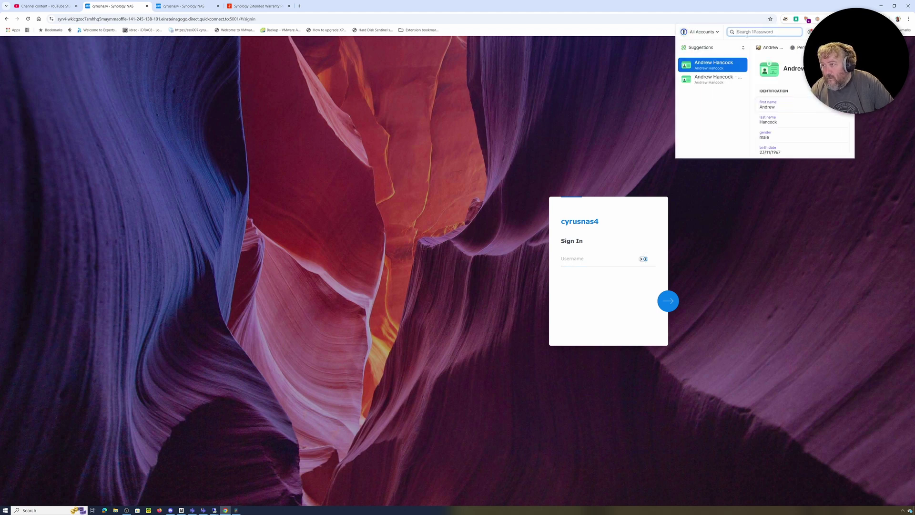
pyautogui.write('cyrusn')
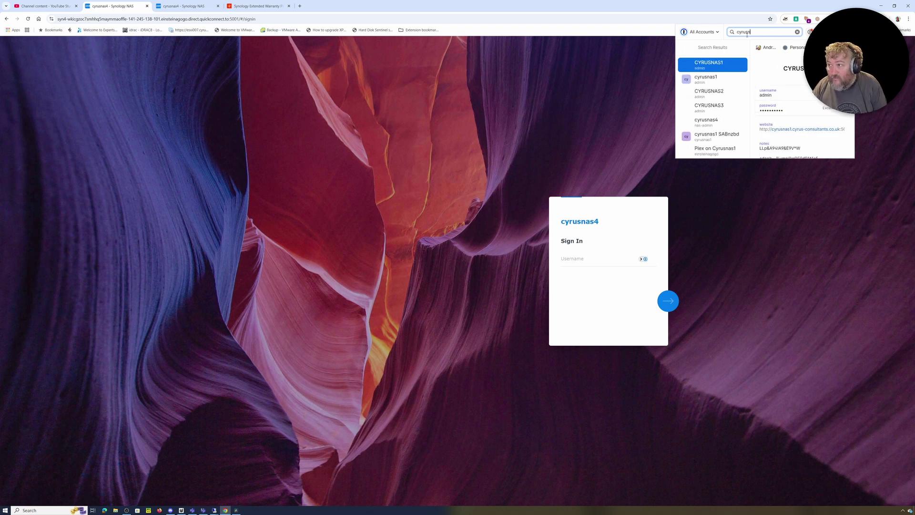
pyautogui.click(708, 122)
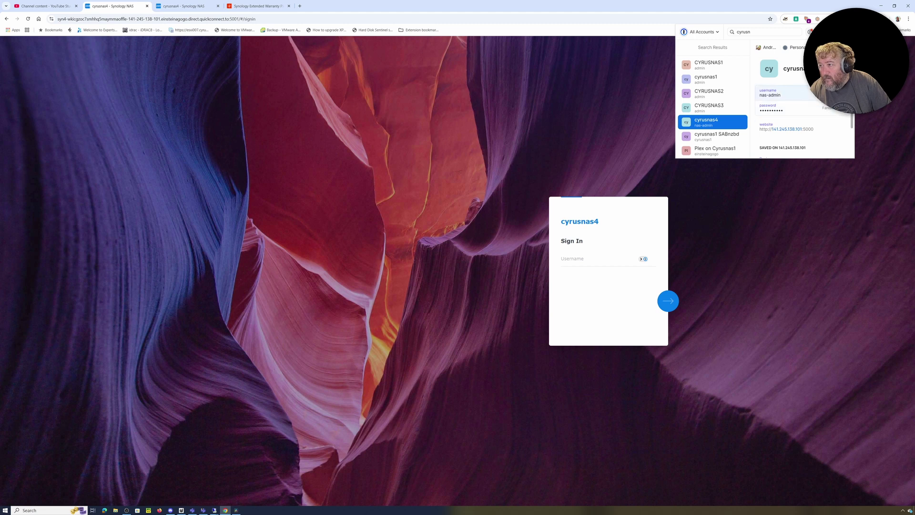
pyautogui.click(782, 93)
pyautogui.click(574, 258)
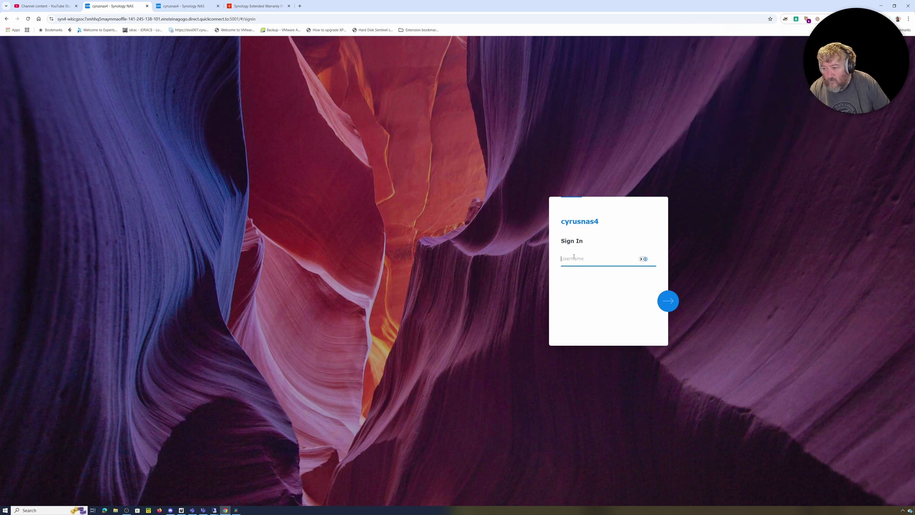
pyautogui.hotkey('ctrl', 'v')
pyautogui.click(664, 300)
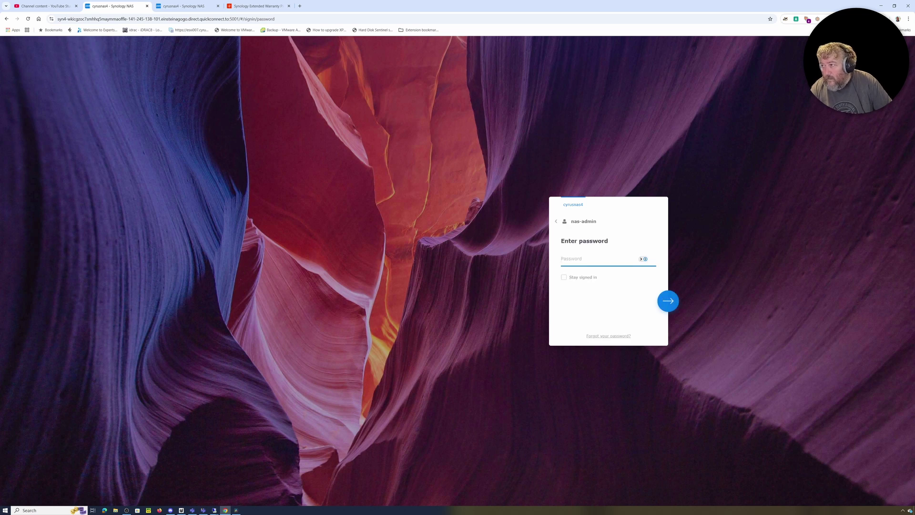
# - Paste the stored cyrusnas4 password from 1Password and submit the sign-in
pyautogui.click(848, 19)
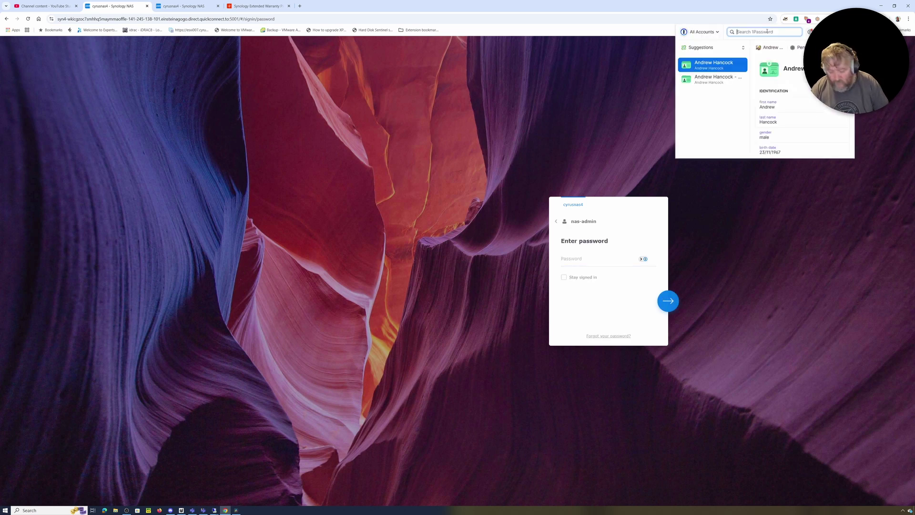
pyautogui.write('cyrudsn')
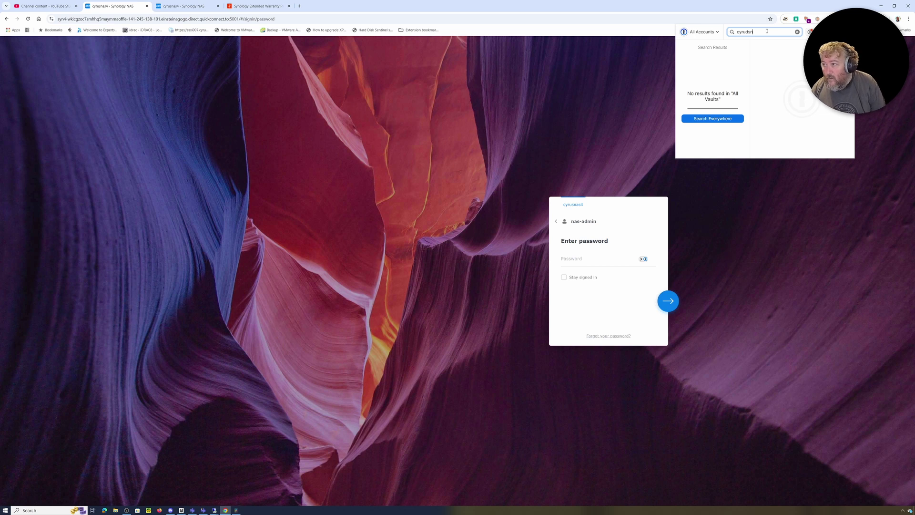
pyautogui.press('BackSpace')
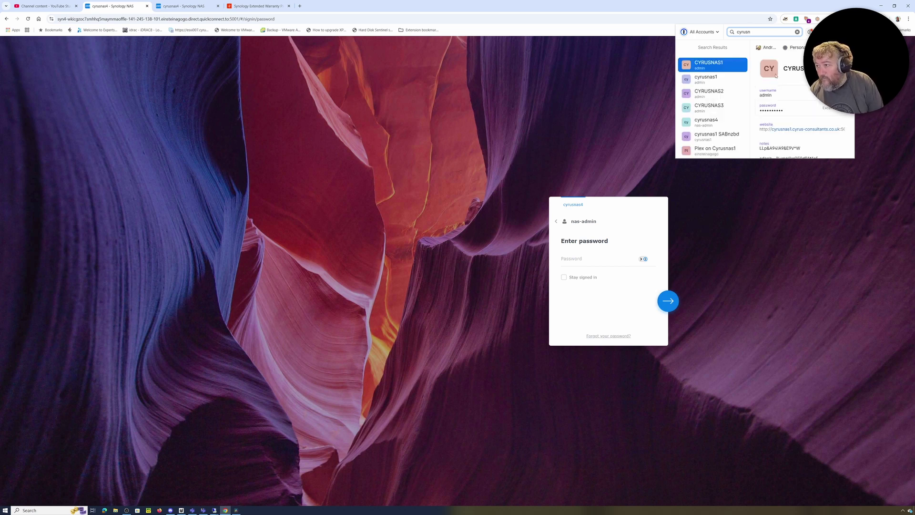
pyautogui.click(715, 122)
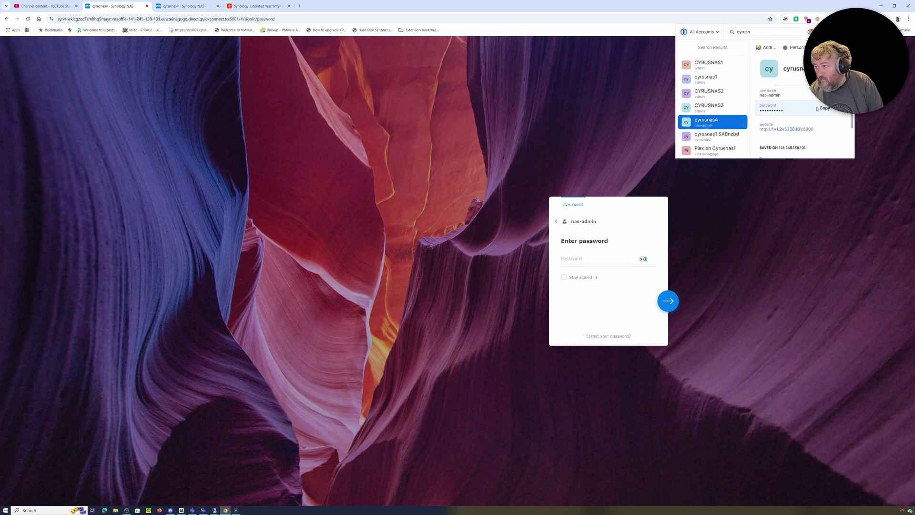
pyautogui.click(822, 110)
pyautogui.click(591, 260)
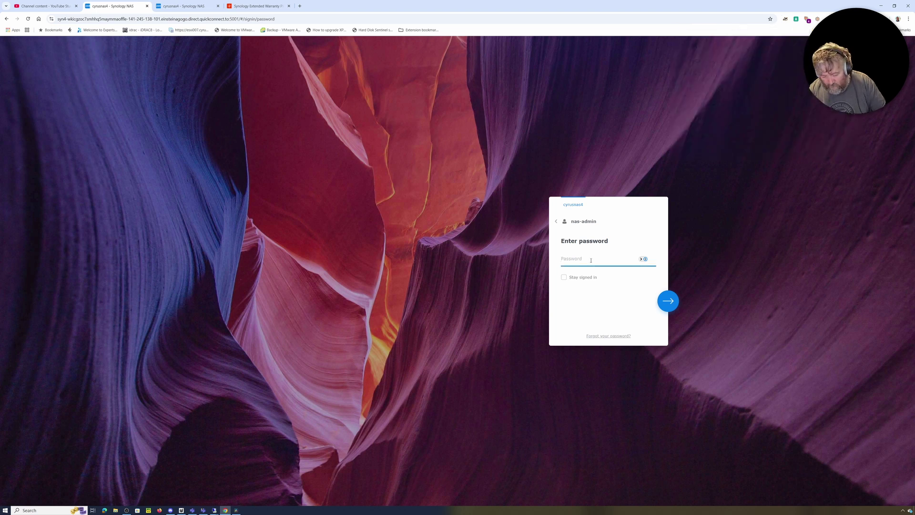
pyautogui.hotkey('ctrl', 'v')
pyautogui.click(668, 300)
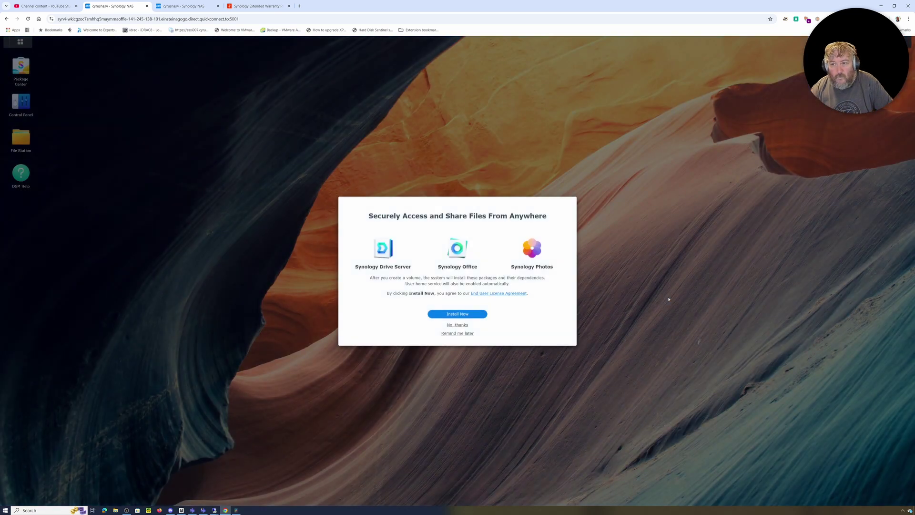